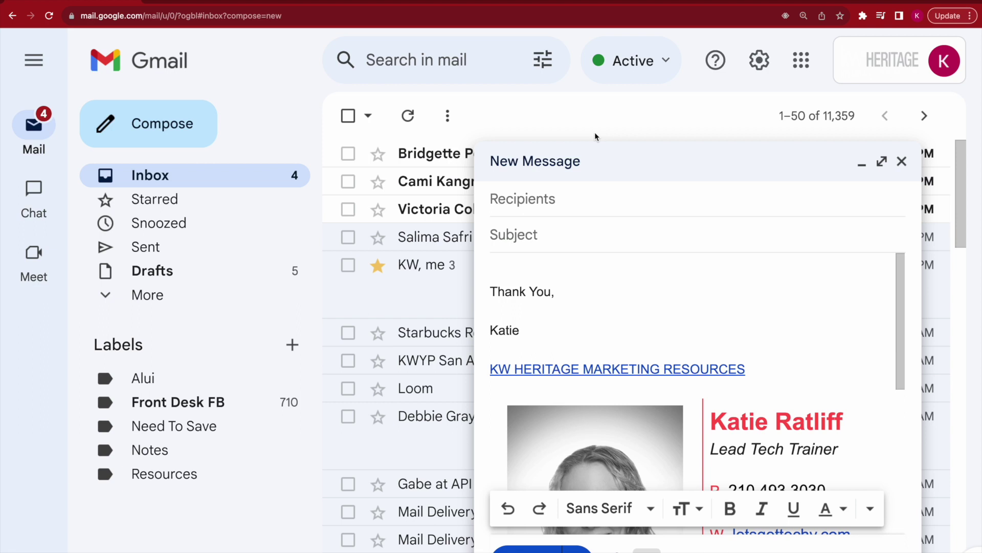
# Insert the "Please Leave A Review!" template into the new message and look through its text.
pyautogui.click(507, 264)
pyautogui.click(860, 549)
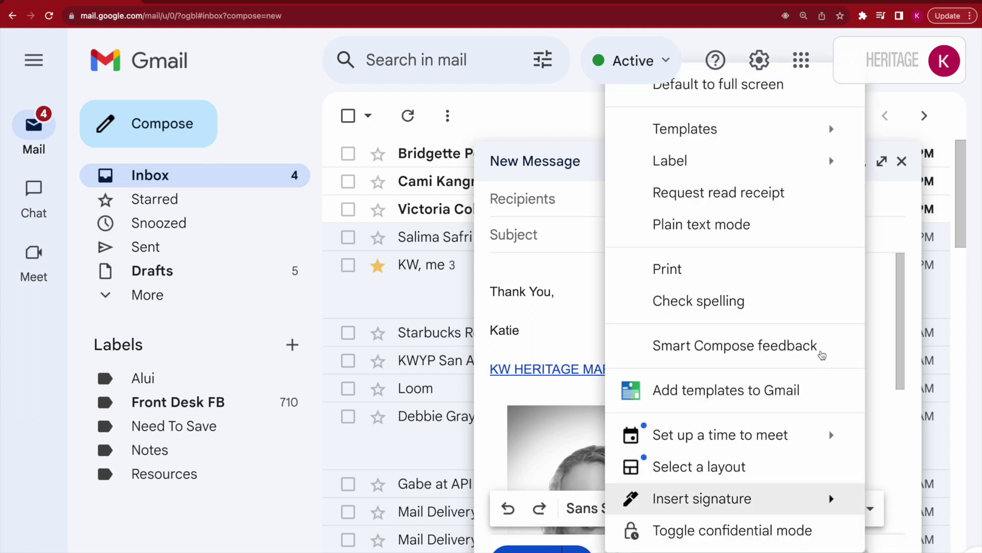
pyautogui.moveTo(757, 141)
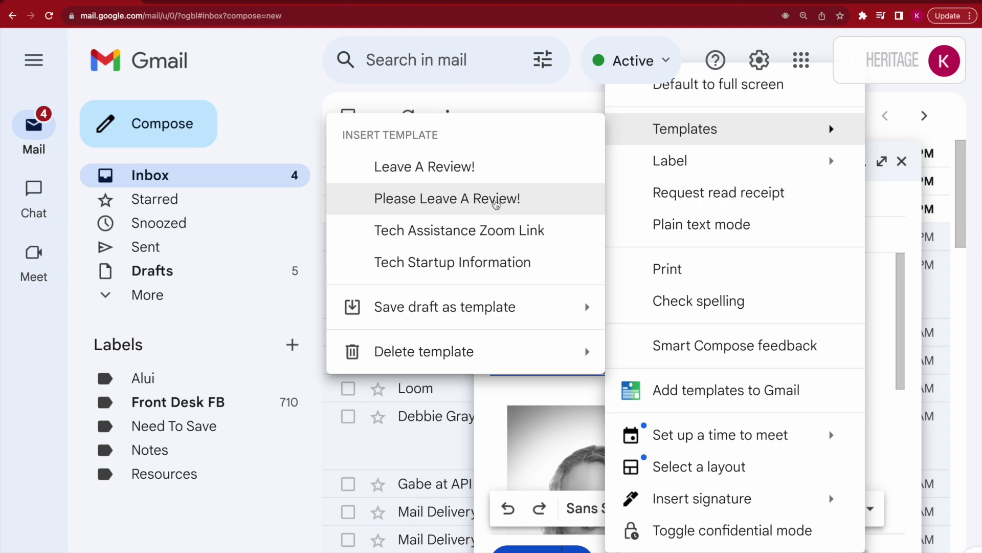
pyautogui.click(496, 204)
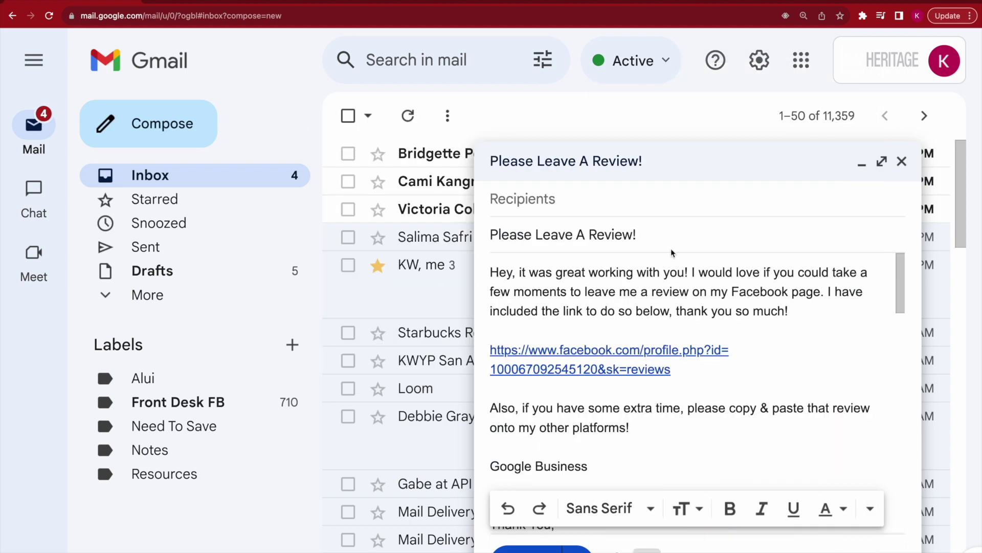
pyautogui.scroll(10, 700, 285)
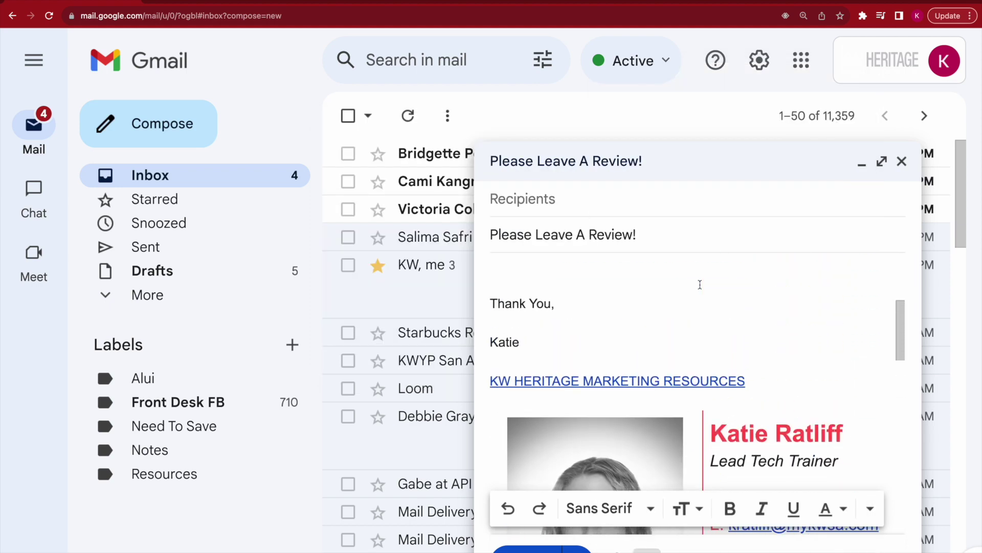
pyautogui.scroll(2, 700, 285)
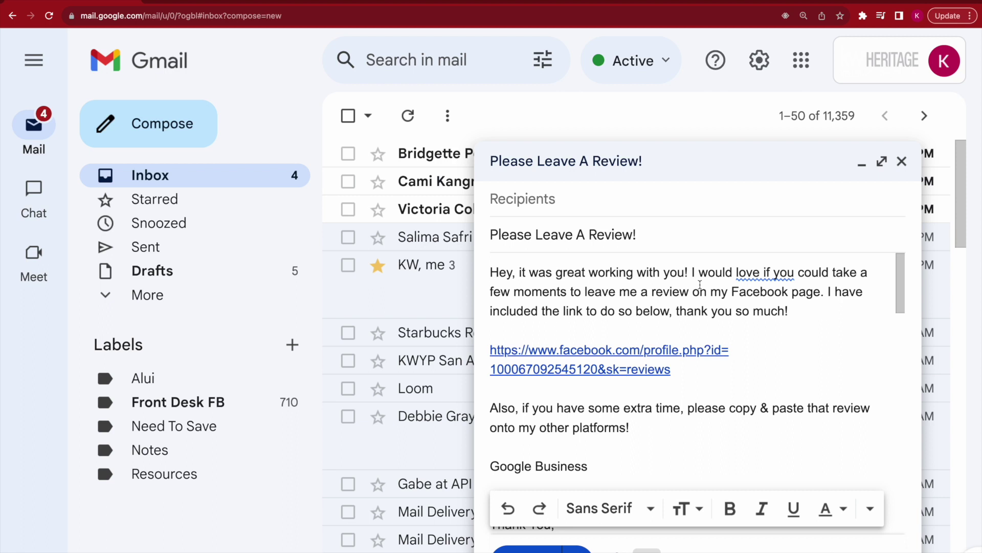
# Close the draft message and open the Advanced section of the full mail settings.
pyautogui.click(760, 63)
pyautogui.click(902, 162)
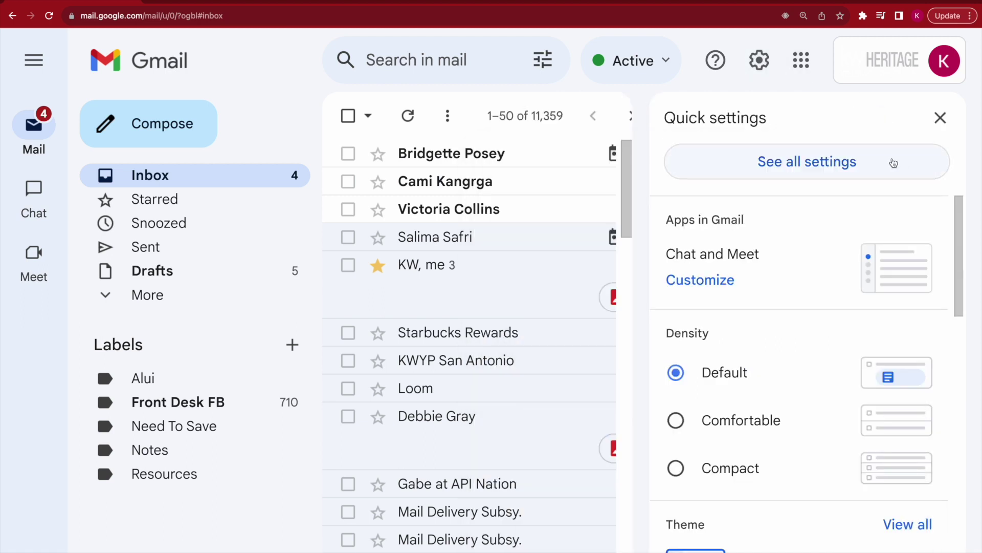
pyautogui.click(793, 163)
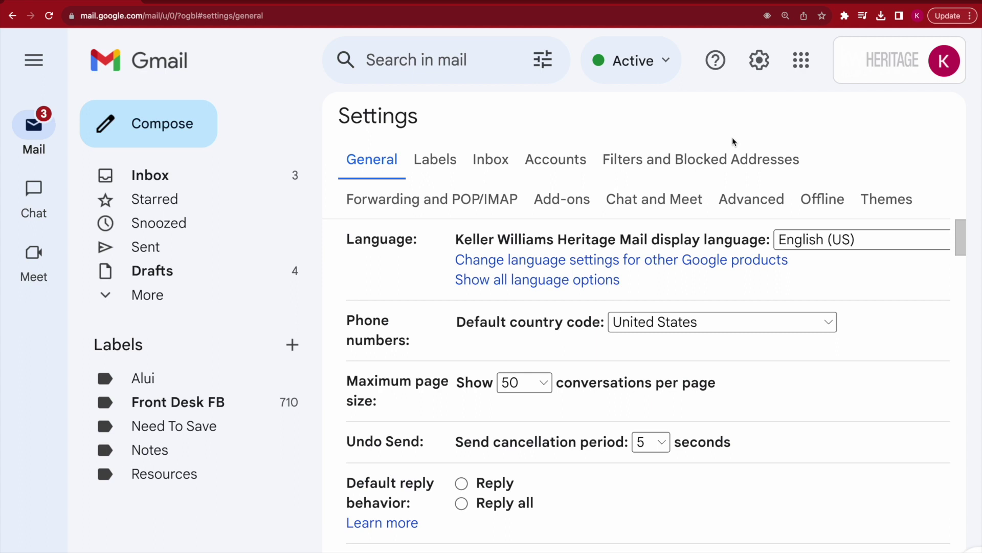
pyautogui.click(745, 199)
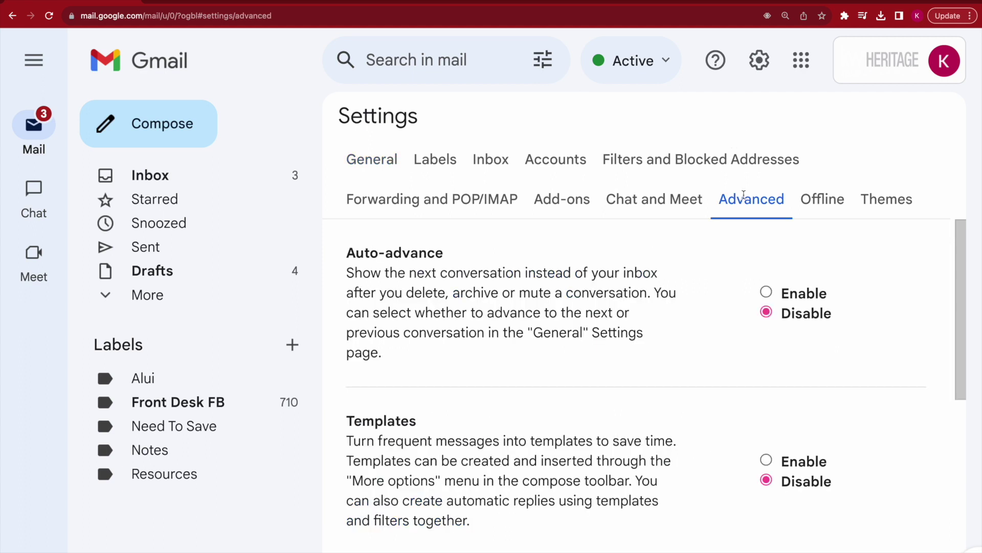
# Enable Templates in the Advanced settings and save the changes.
pyautogui.doubleClick(366, 420)
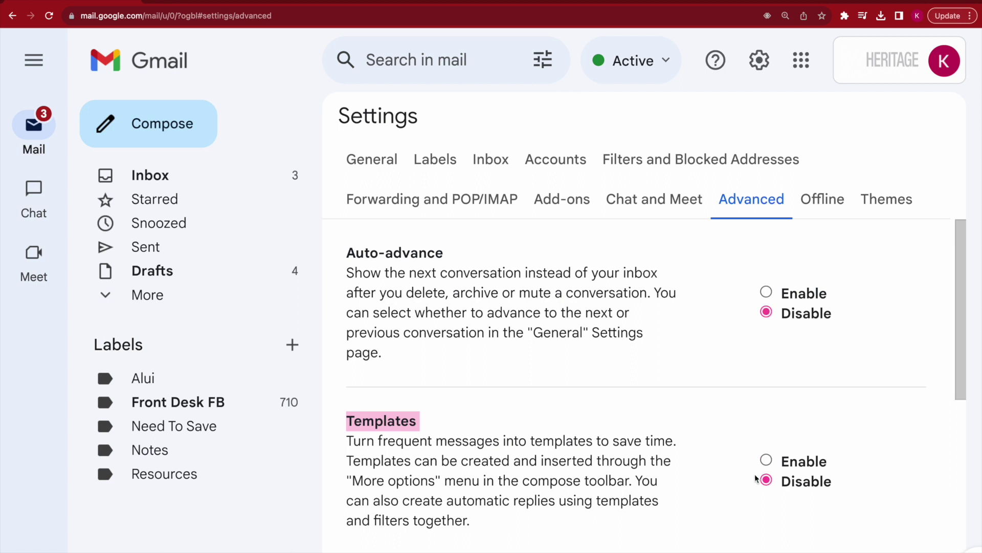
pyautogui.click(766, 462)
pyautogui.scroll(-3, 660, 423)
pyautogui.scroll(-3, 660, 423)
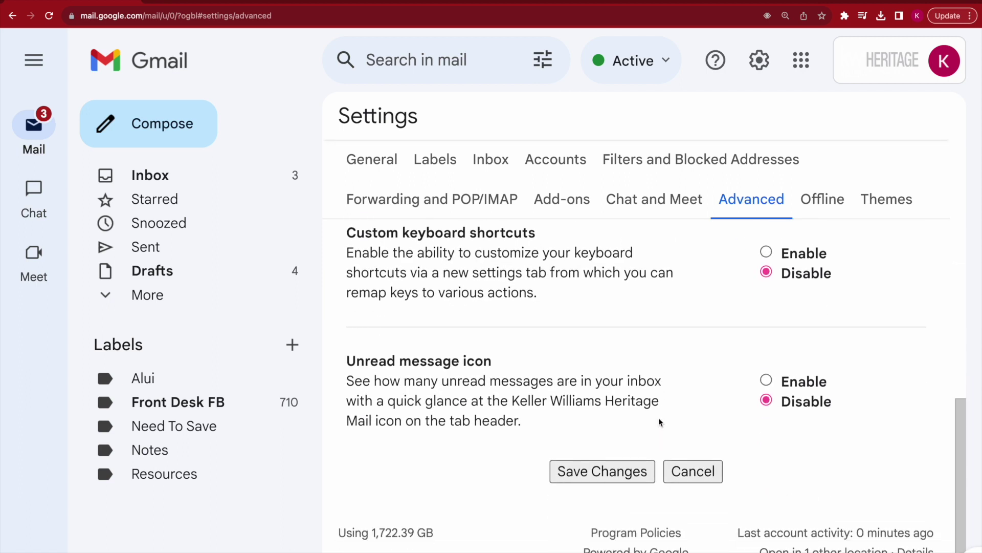
pyautogui.click(597, 472)
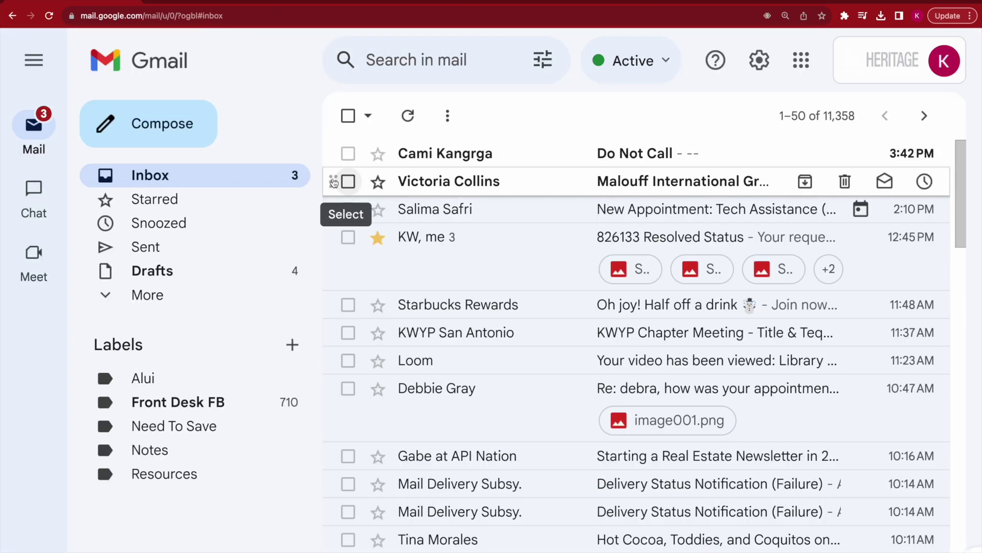
# Start a new message and delete the entire signature block from its body.
pyautogui.click(144, 123)
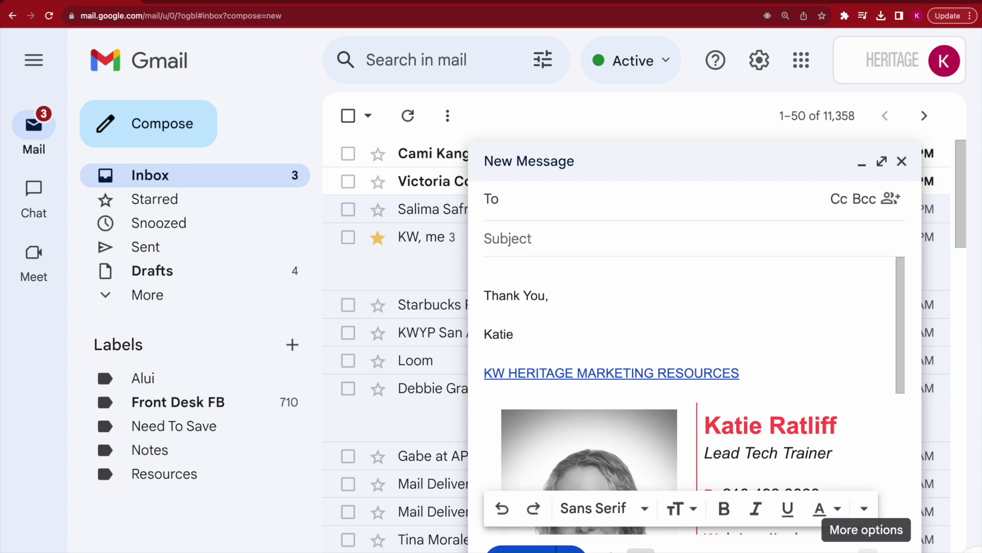
pyautogui.click(865, 508)
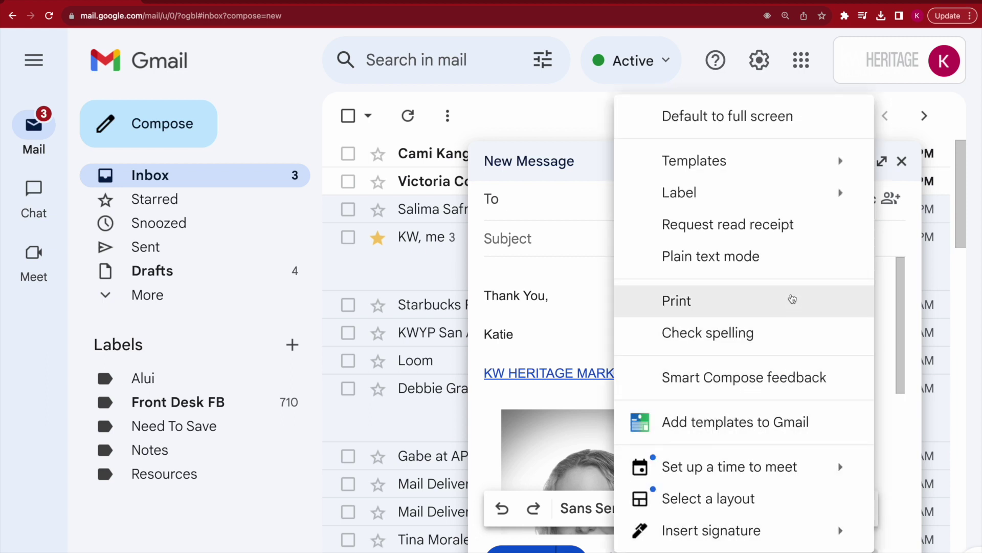
pyautogui.moveTo(755, 163)
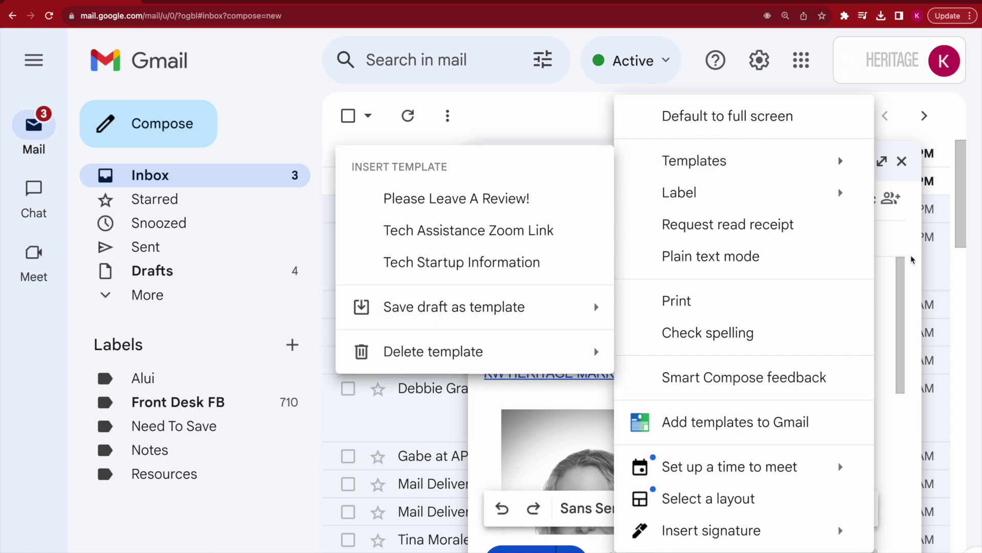
pyautogui.click(883, 281)
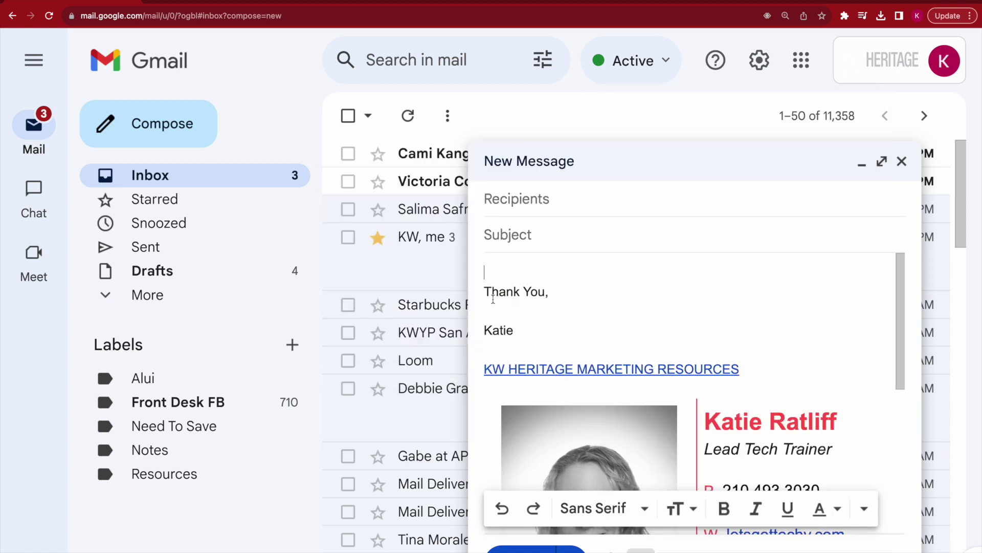
pyautogui.click(488, 268)
pyautogui.moveTo(488, 267)
pyautogui.mouseDown()
pyautogui.moveTo(819, 381)
pyautogui.moveTo(846, 438)
pyautogui.moveTo(863, 547)
pyautogui.mouseUp()
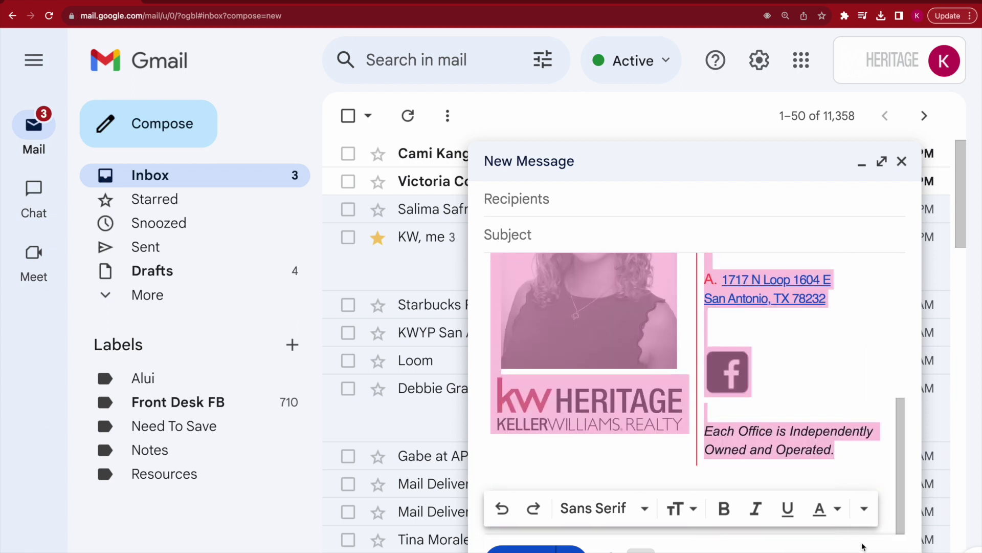
pyautogui.press('BackSpace')
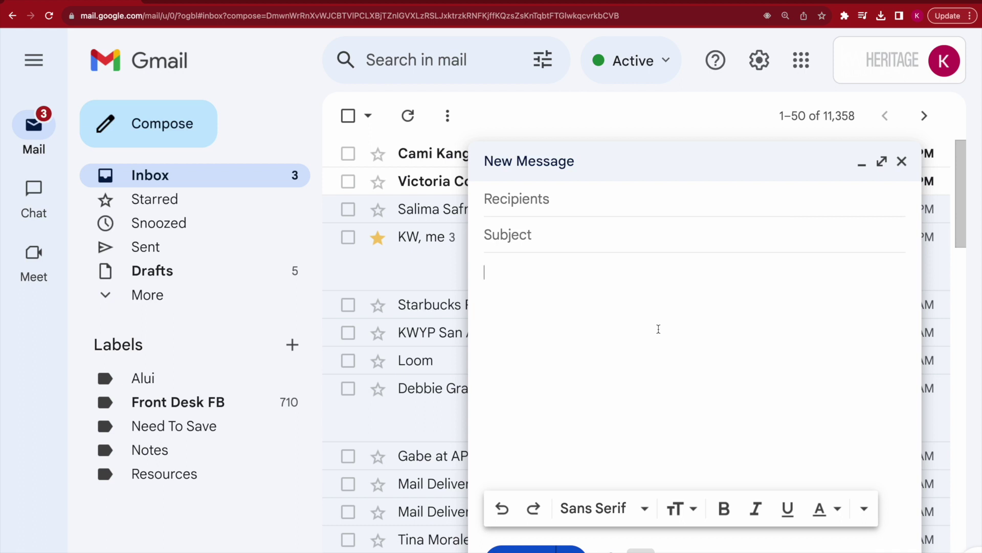
# Write "Introduction asking for a review." in the message body, followed by a blank line and "(Insert review link)".
pyautogui.write('Introduction asking ')
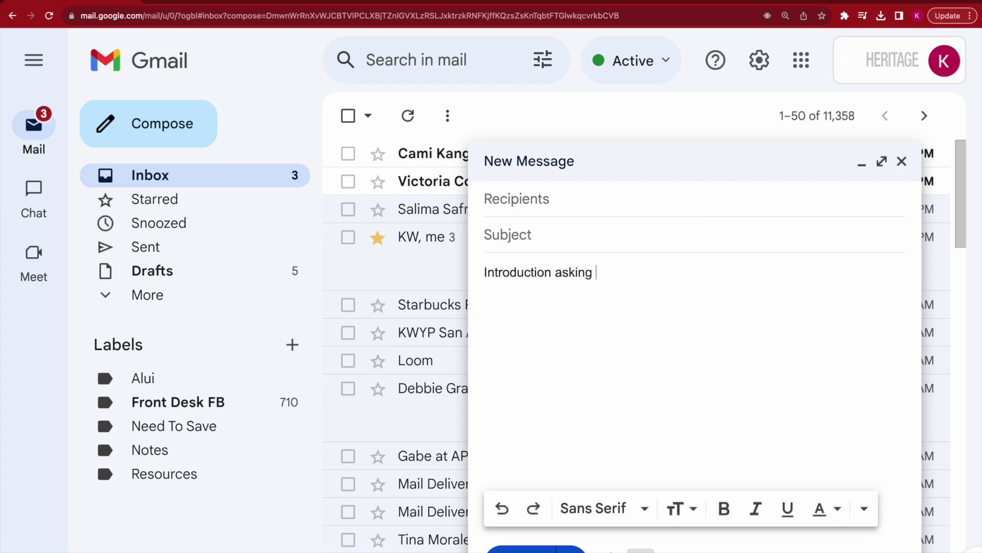
pyautogui.write('for a review.')
pyautogui.press('Return')
pyautogui.press('Return')
pyautogui.write('(I')
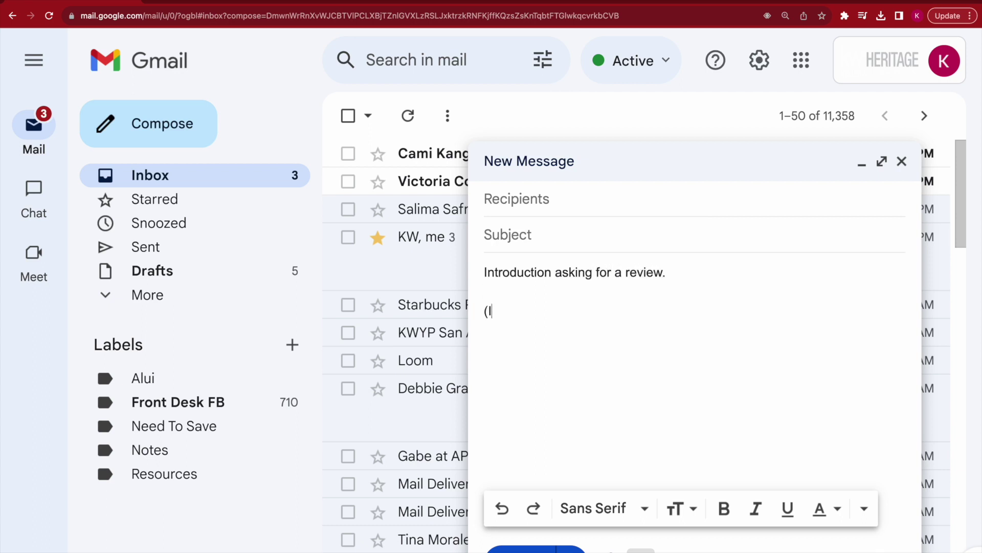
pyautogui.write('nsert review link)')
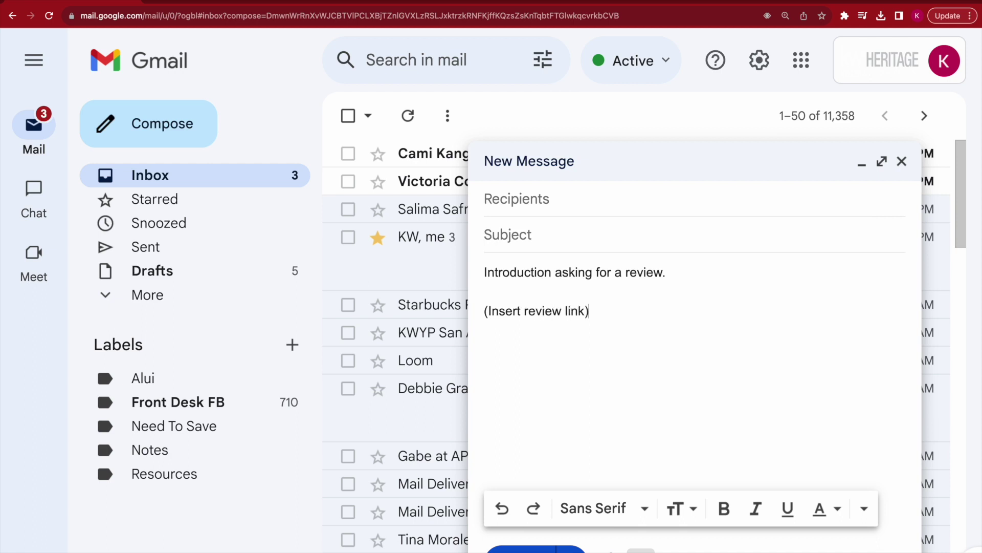
# Add the closing paragraph "Closer, thank them for leaving the review." below the review link placeholder.
pyautogui.write('Closer, th')
pyautogui.write('ank ten')
pyautogui.press('BackSpace')
pyautogui.press('BackSpace')
pyautogui.write('hm')
pyautogui.press('BackSpace')
pyautogui.write('e')
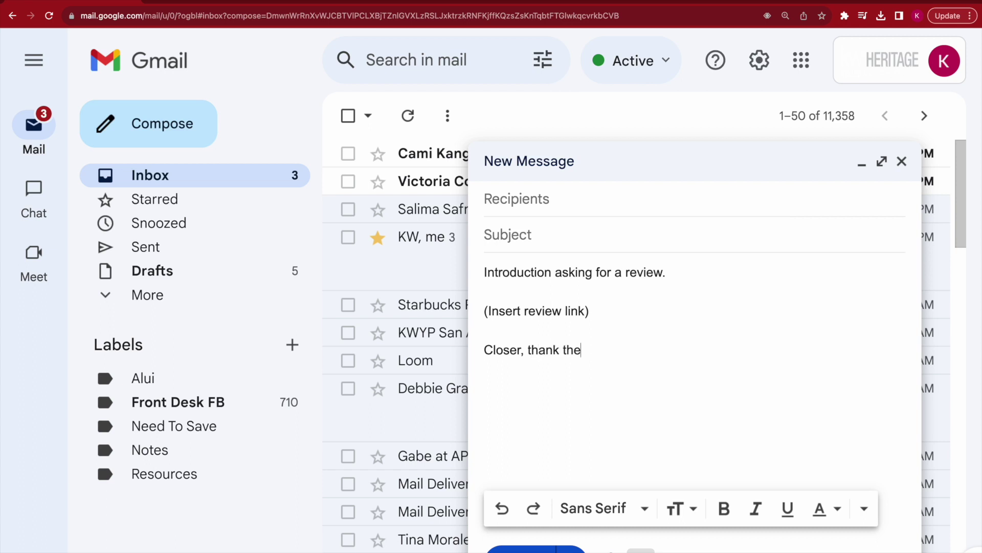
pyautogui.write('m for leaving the review.')
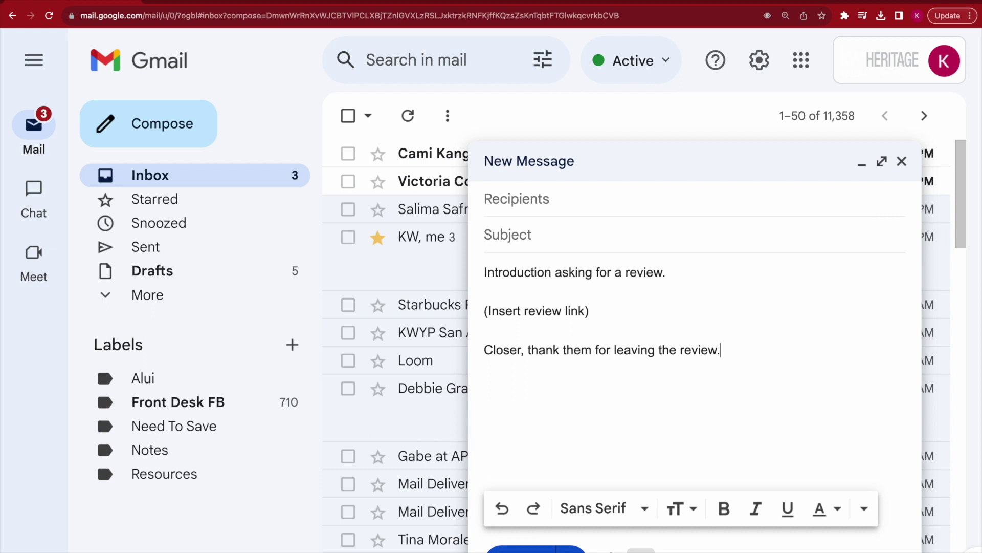
# Set the subject to "Leave A Review!" and save the draft as a new template with the same name.
pyautogui.click(511, 230)
pyautogui.write('Leave A Review!')
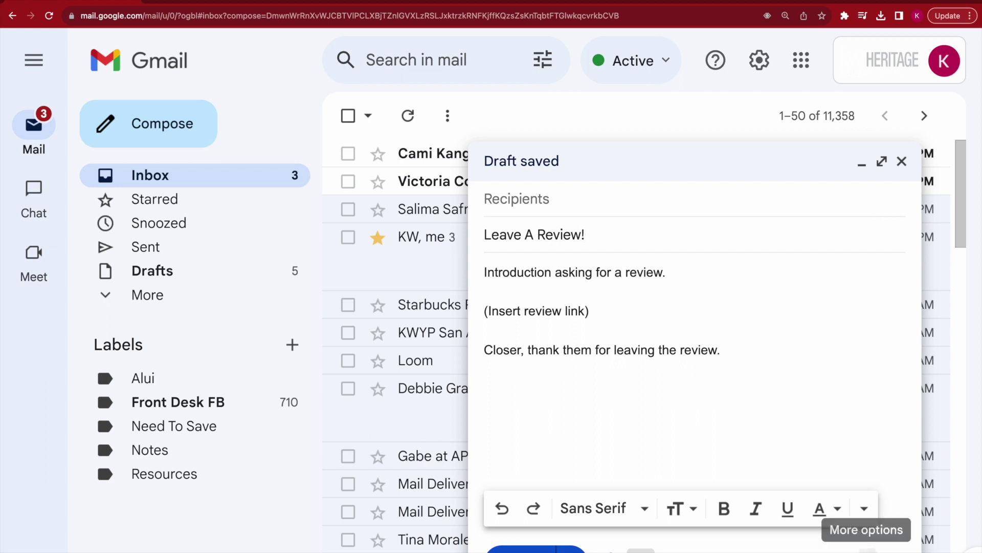
pyautogui.click(867, 543)
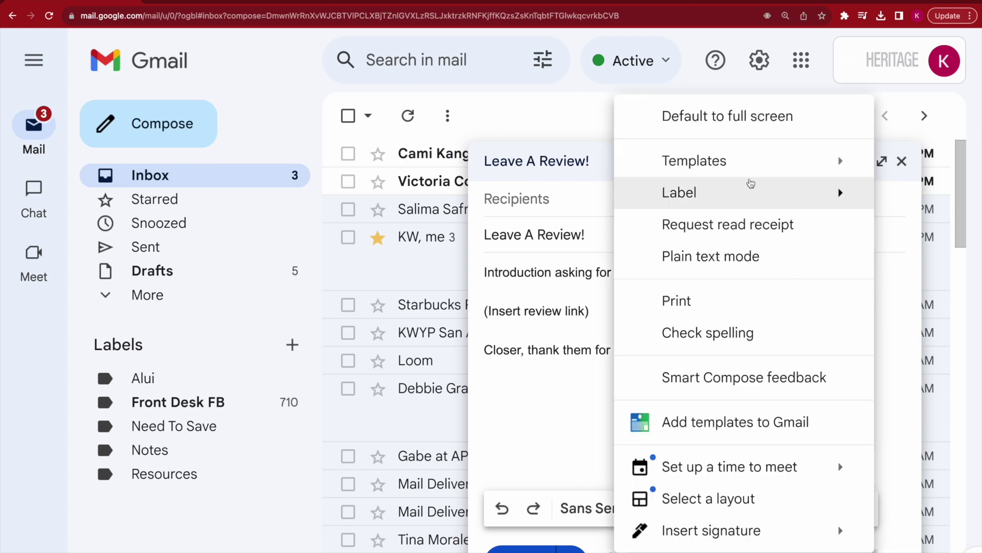
pyautogui.moveTo(740, 163)
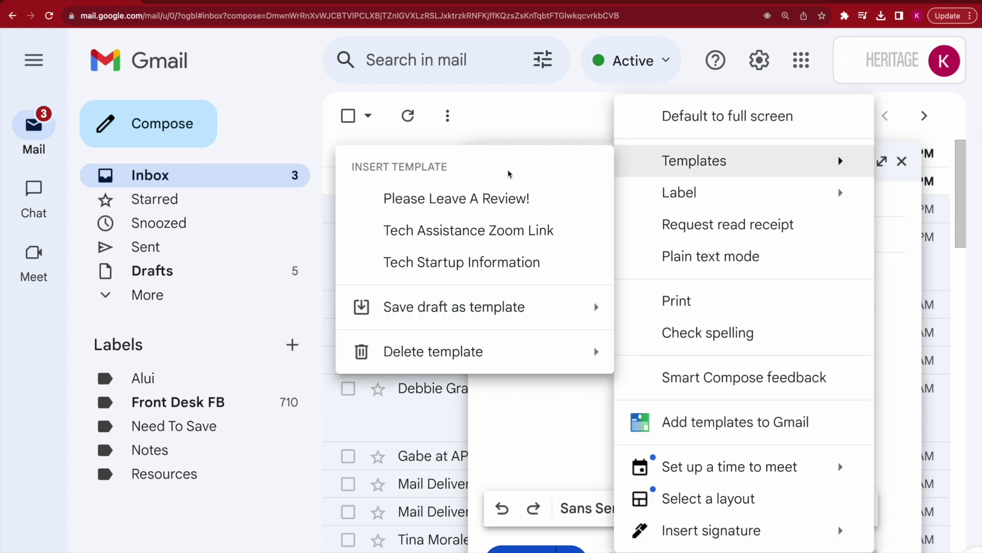
pyautogui.moveTo(460, 309)
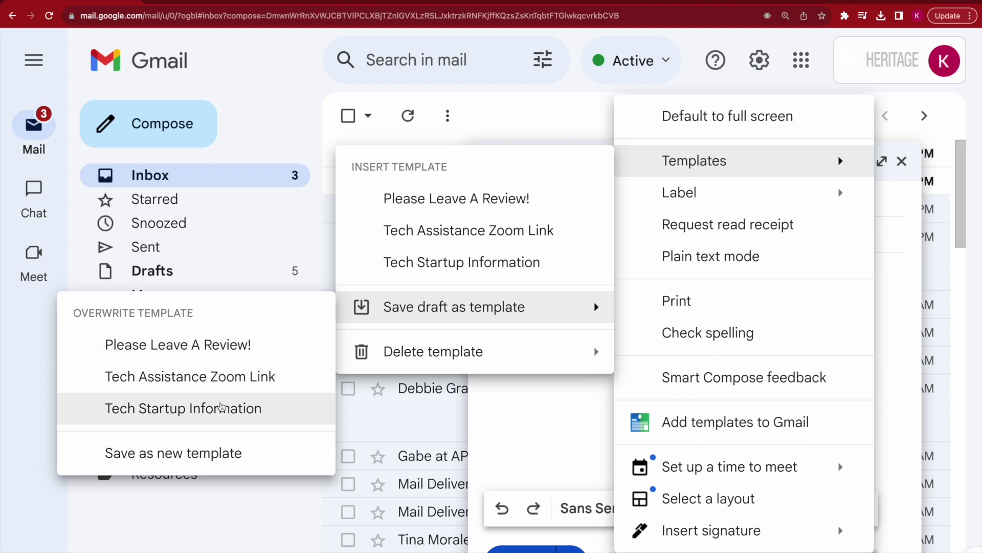
pyautogui.click(180, 455)
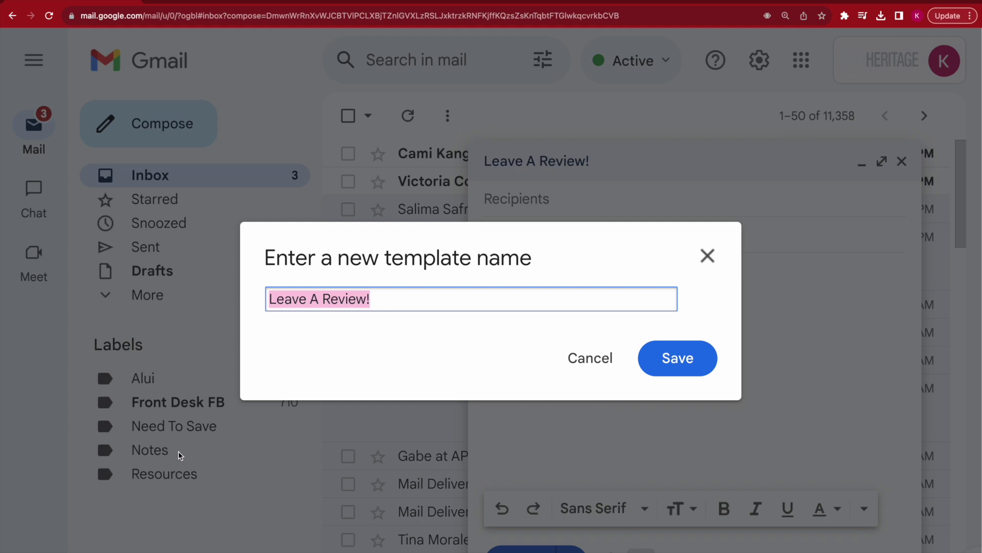
pyautogui.click(697, 365)
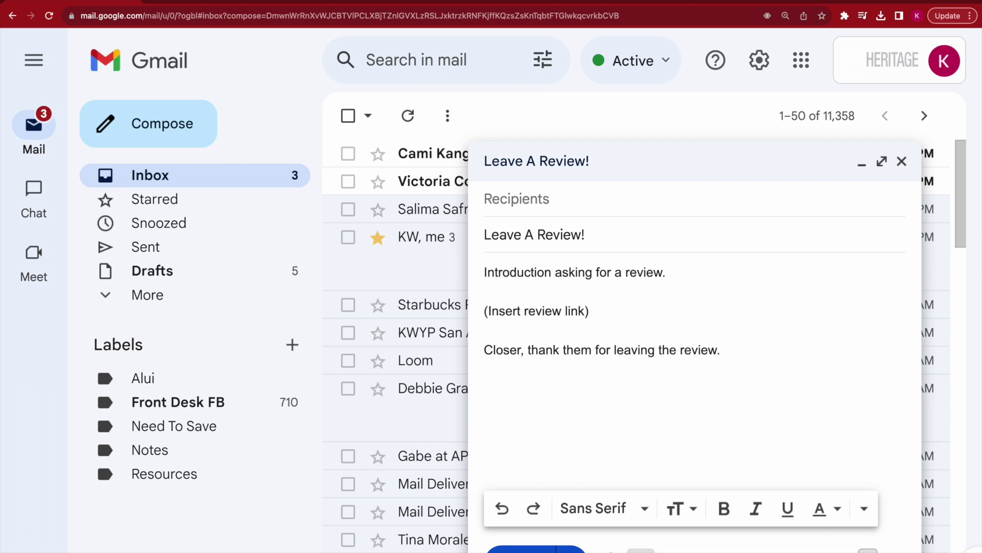
# Discard the current draft and start a new message with the cursor above the signature.
pyautogui.click(902, 547)
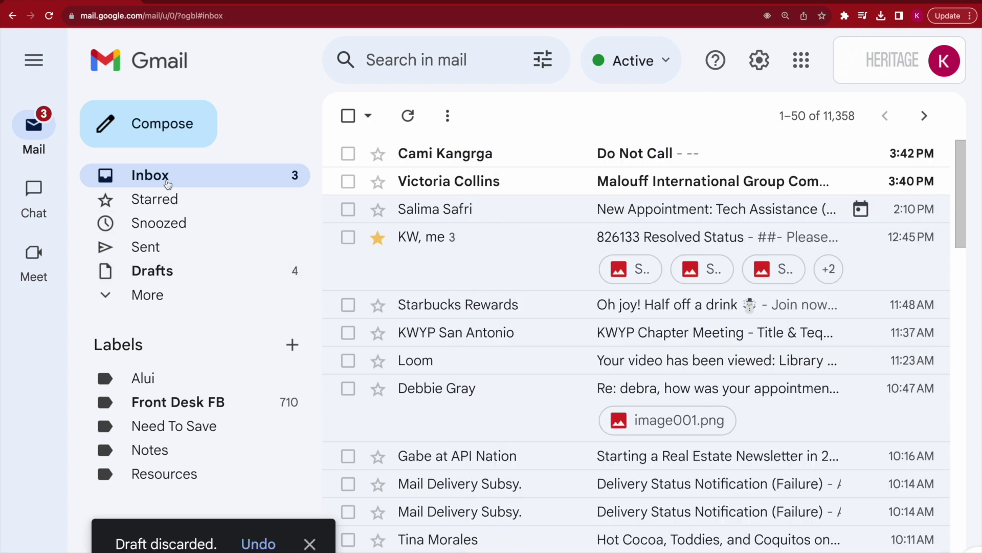
pyautogui.click(156, 125)
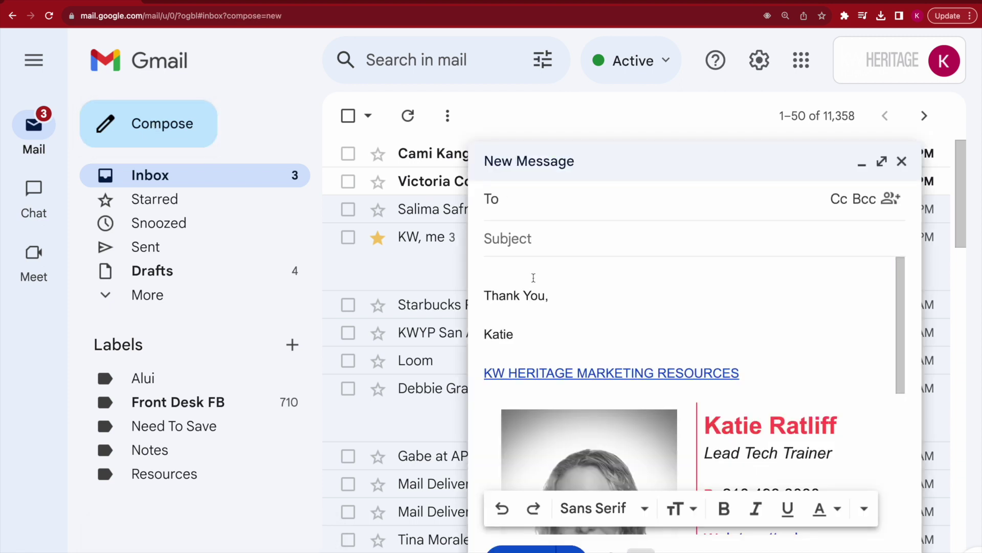
pyautogui.click(500, 269)
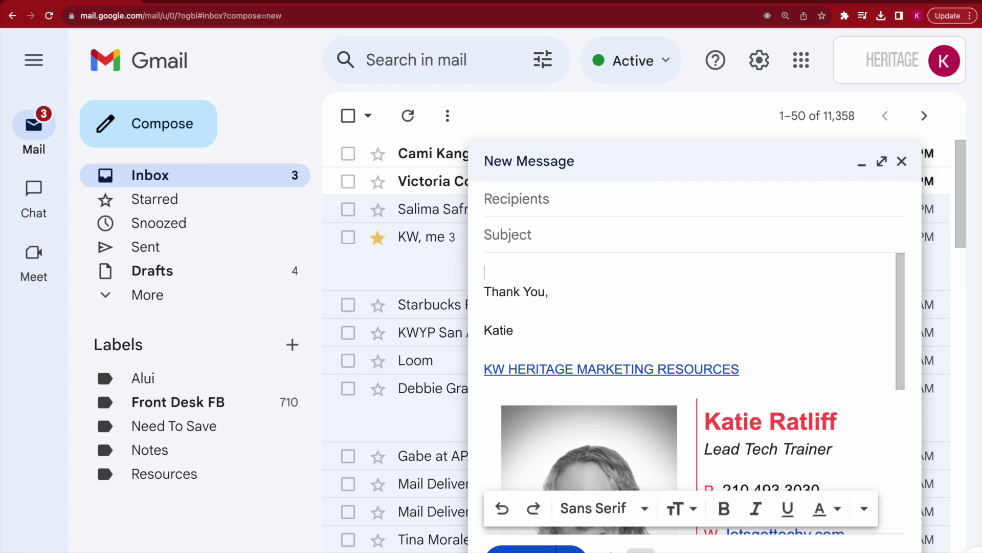
# Insert the "Leave A Review!" template into the message and add a blank line before the signature.
pyautogui.click(865, 508)
pyautogui.moveTo(787, 202)
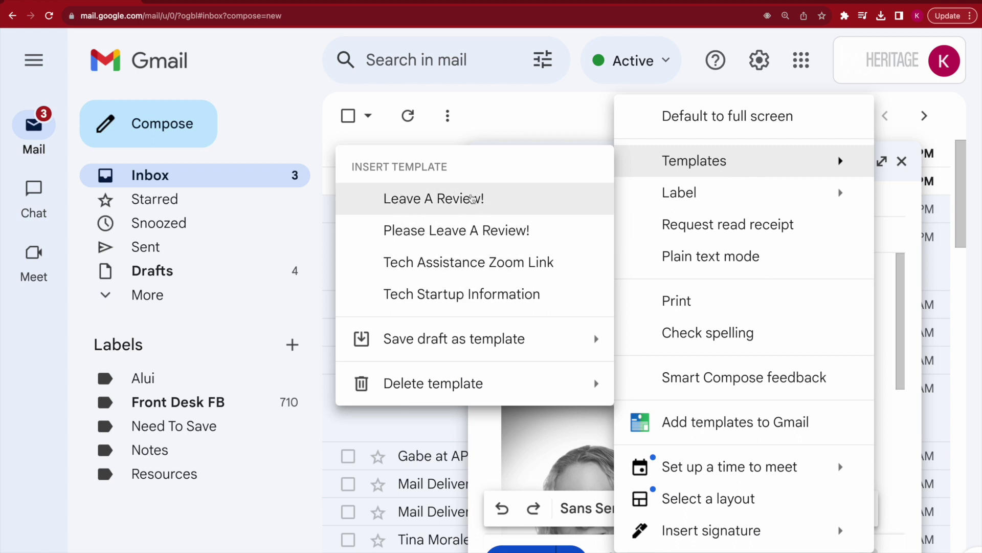
pyautogui.click(424, 198)
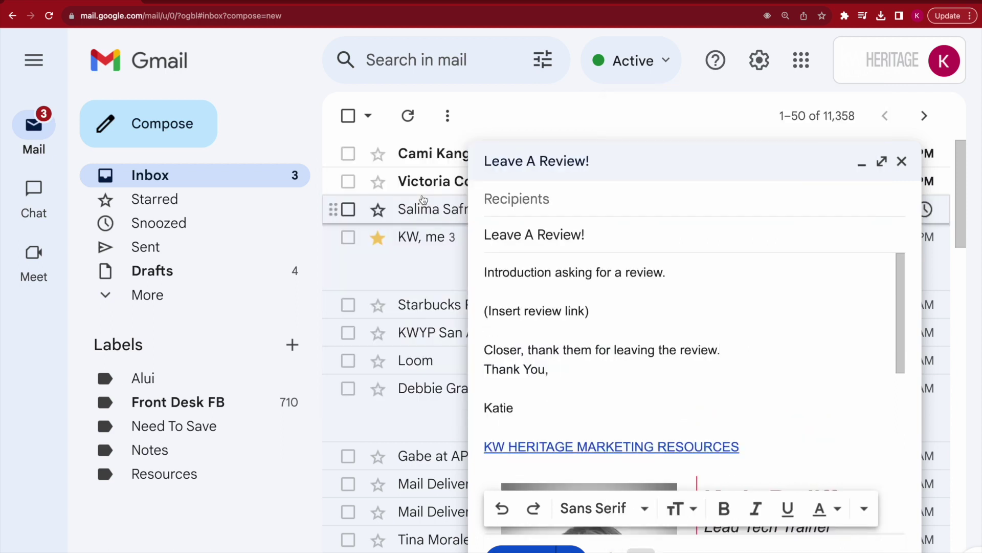
pyautogui.press('Return')
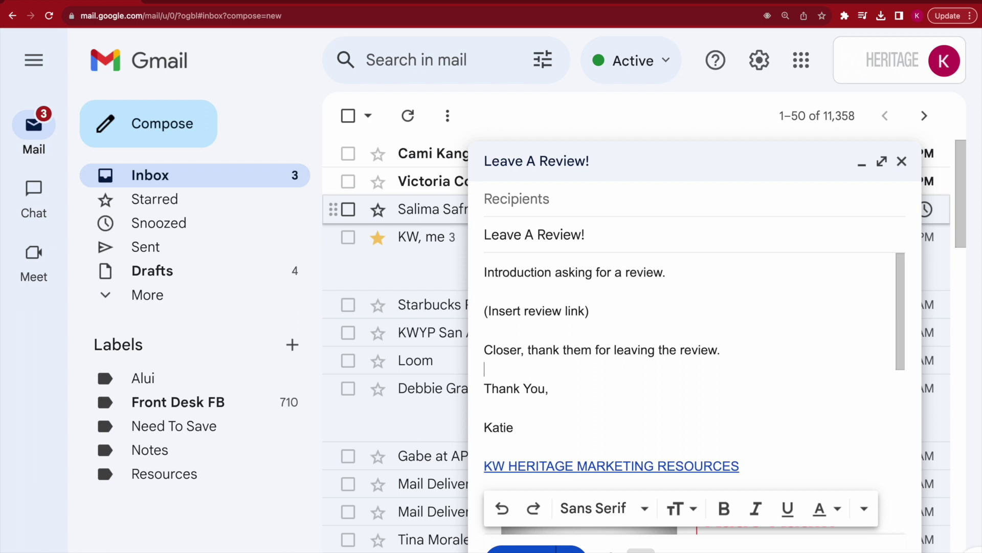